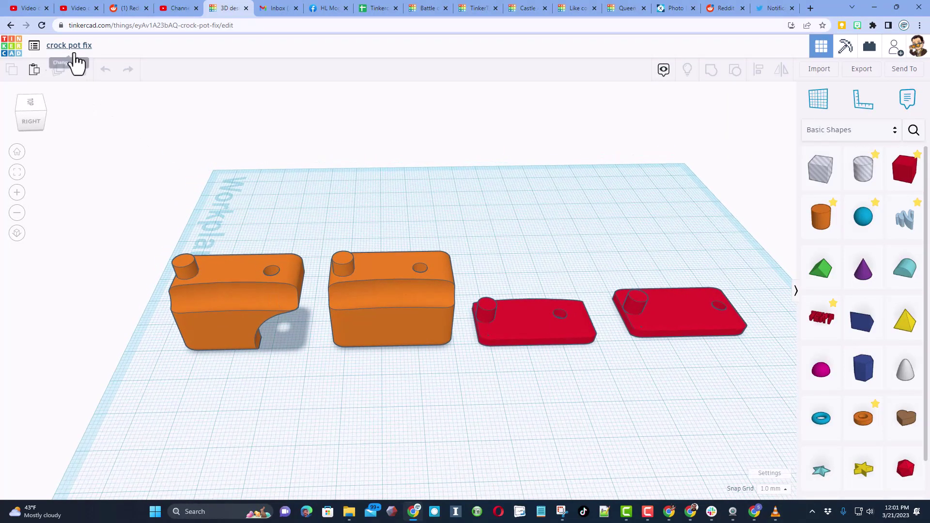
- Select the right red plate and orbit around it to view the plates from the left
scroll(701, 286, "up", 3)
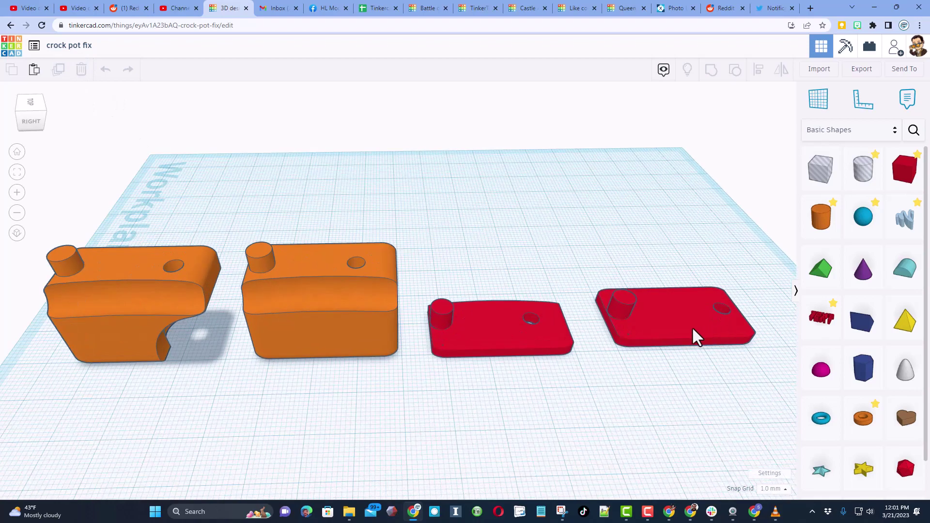
left_click(682, 327)
scroll(675, 356, "up", 2)
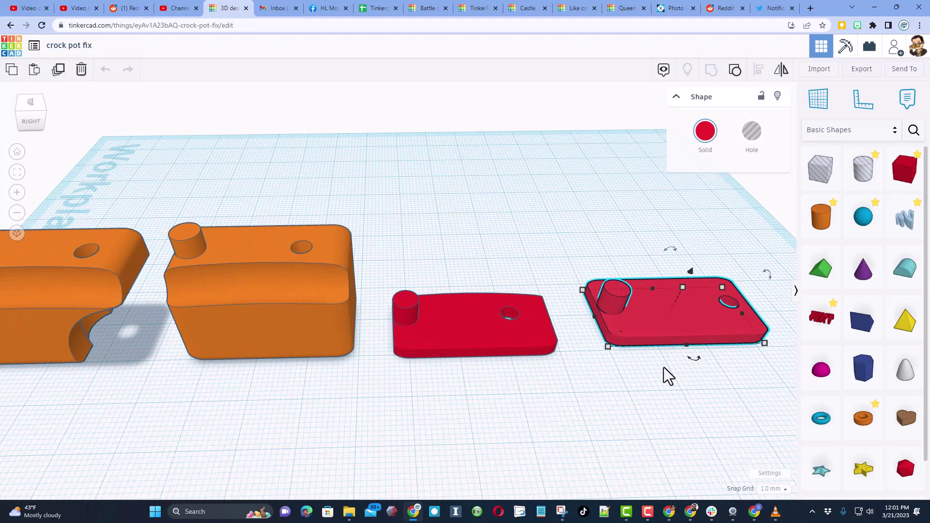
right_click_drag(501, 284, 705, 438)
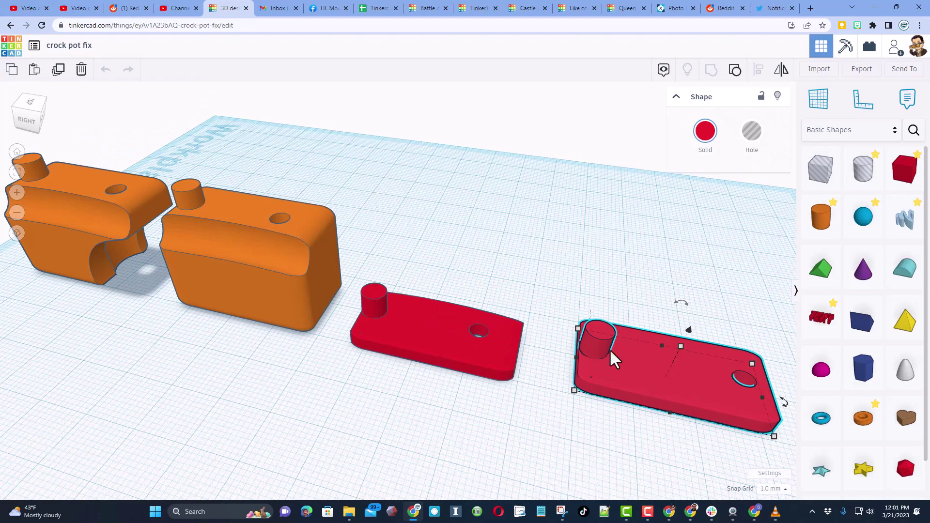
right_click_drag(710, 374, 615, 333)
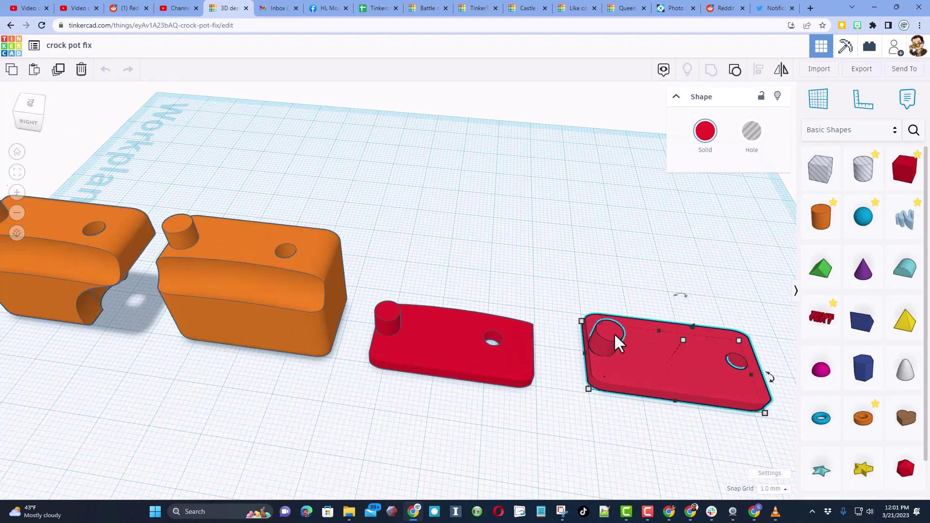
mouse_move(630, 286)
right_mouse_down()
mouse_move(643, 298)
mouse_move(637, 289)
right_mouse_up()
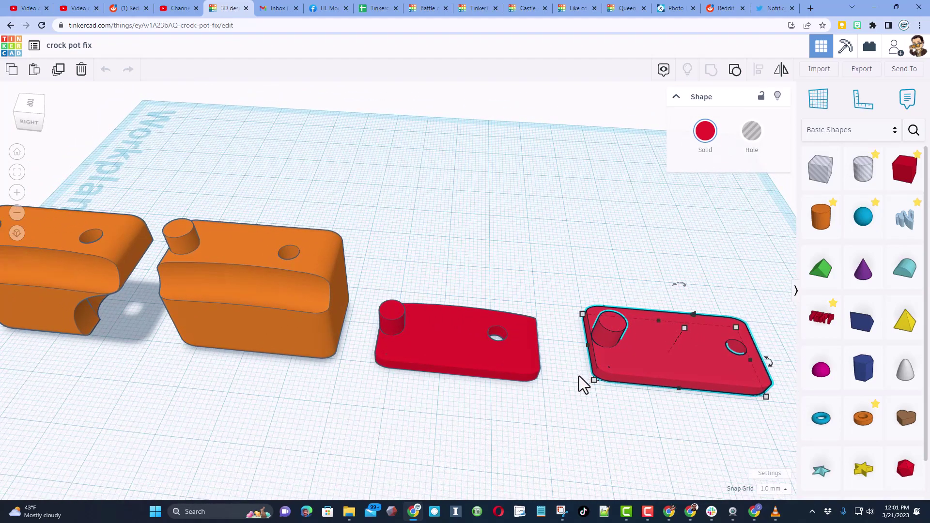
right_click_drag(580, 376, 191, 338)
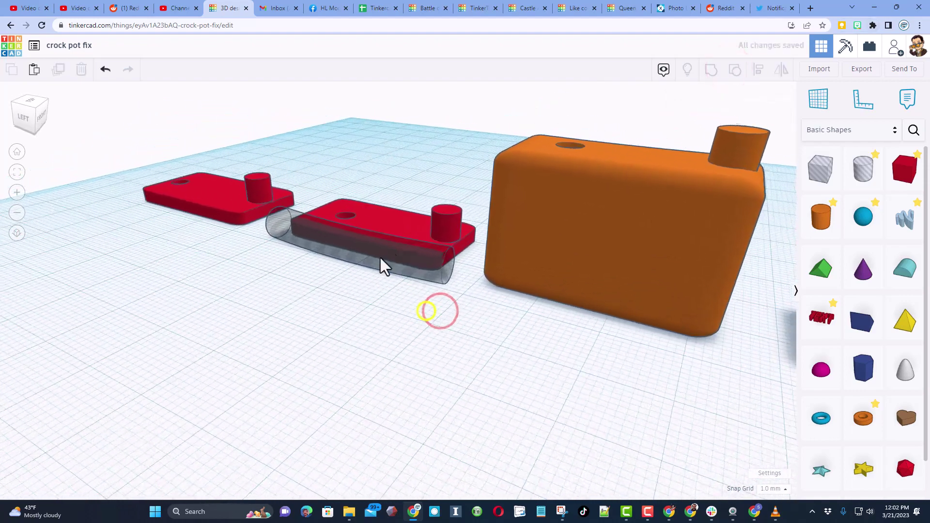
- Place a Bent Pipe hole (arc diameter 230, bend angle 15) along the plate's edge
left_click(388, 245)
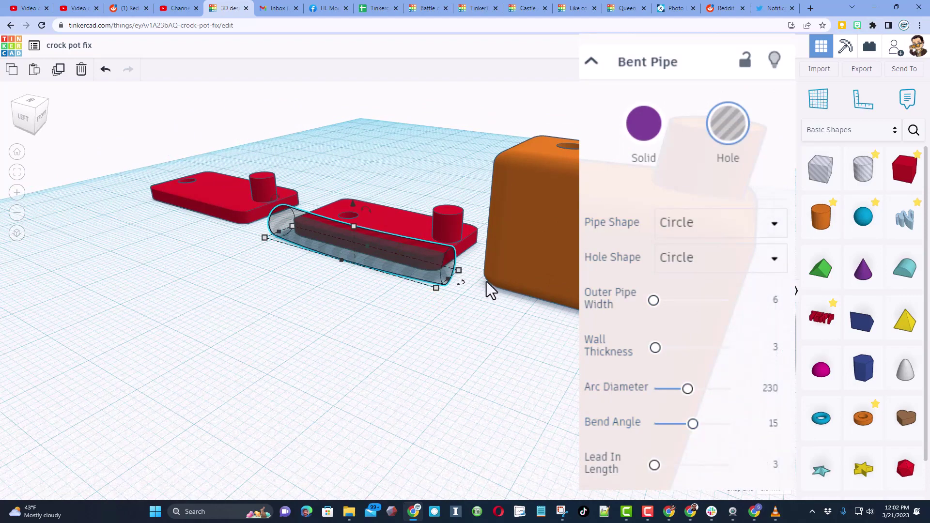
right_click_drag(484, 282, 327, 256)
right_click_drag(316, 315, 356, 284)
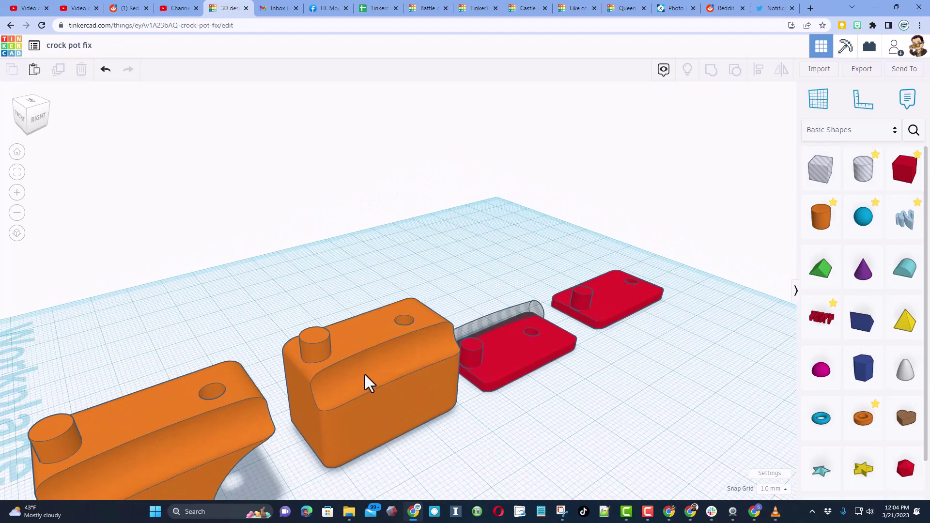
- Add a hole box and stretch it across the orange block's lower part
right_click_drag(419, 403, 323, 348)
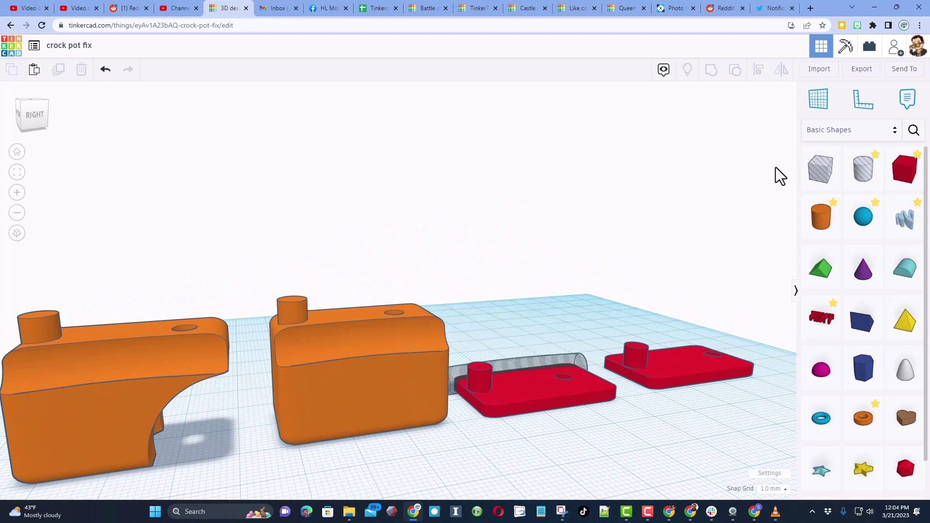
left_click_drag(819, 177, 289, 433)
left_click(297, 445)
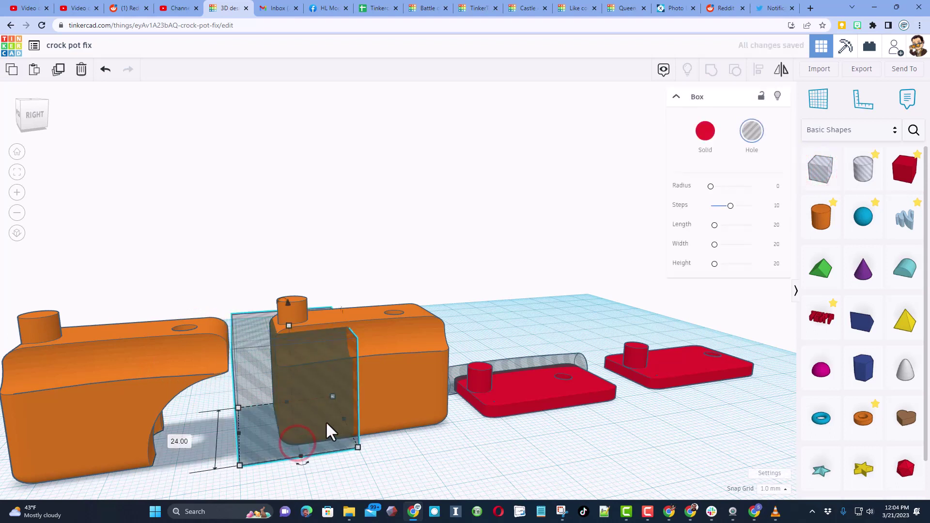
left_click_drag(353, 437, 442, 418)
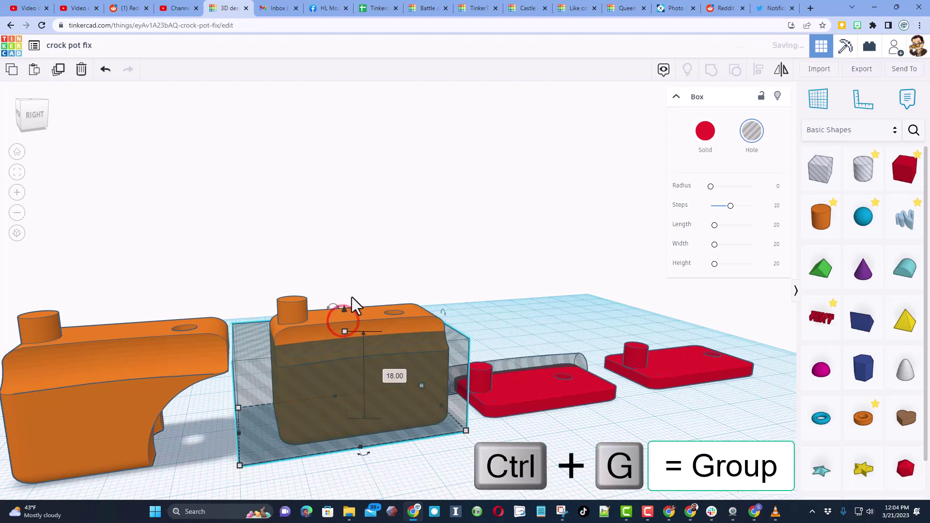
- Group the orange block with the hole box and drop the cut slab onto the workplane
left_click_drag(360, 265, 348, 374)
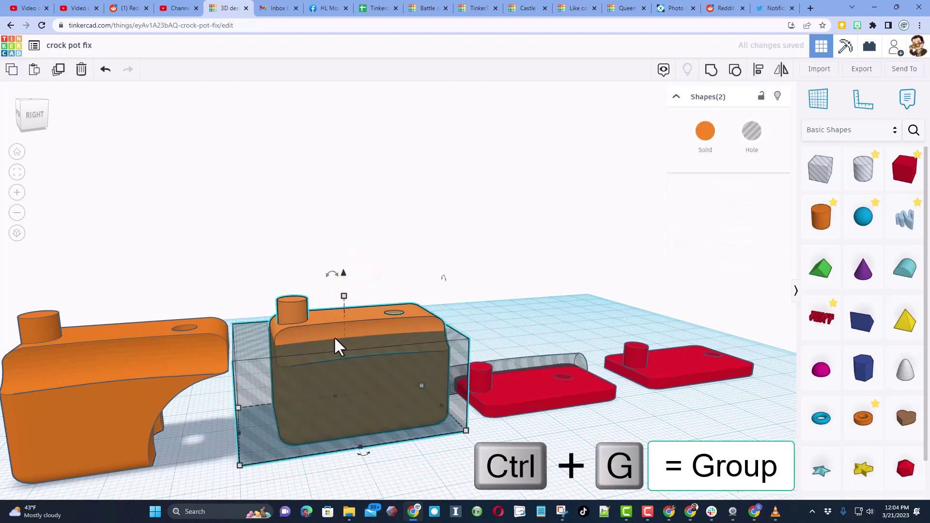
key("ctrl+g")
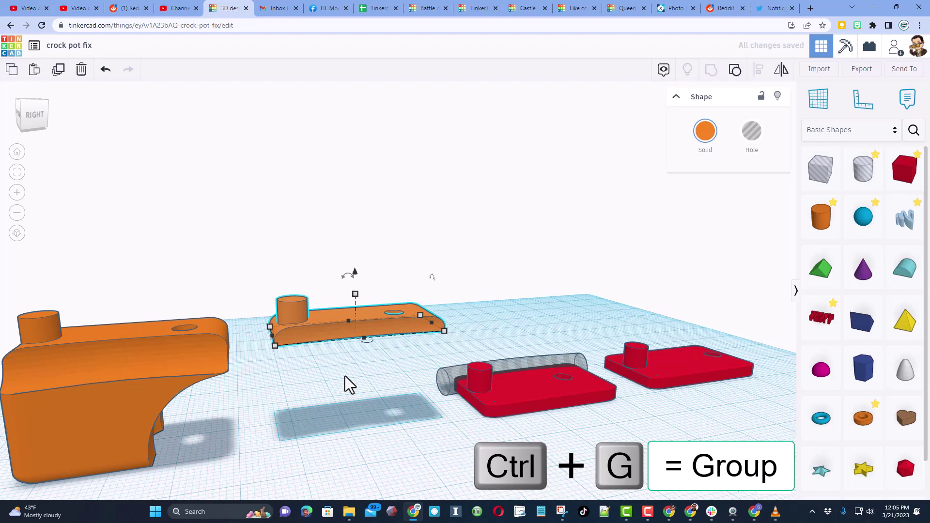
key("d")
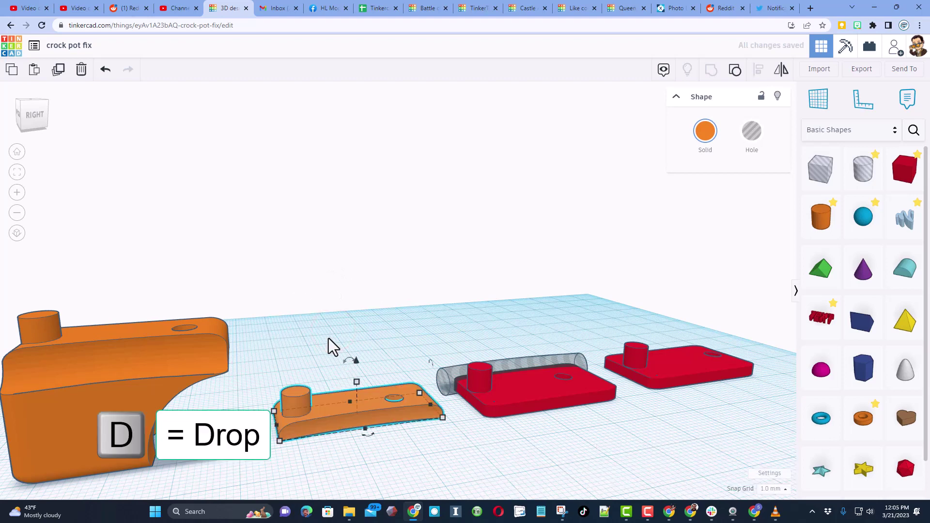
right_click_drag(327, 343, 363, 360)
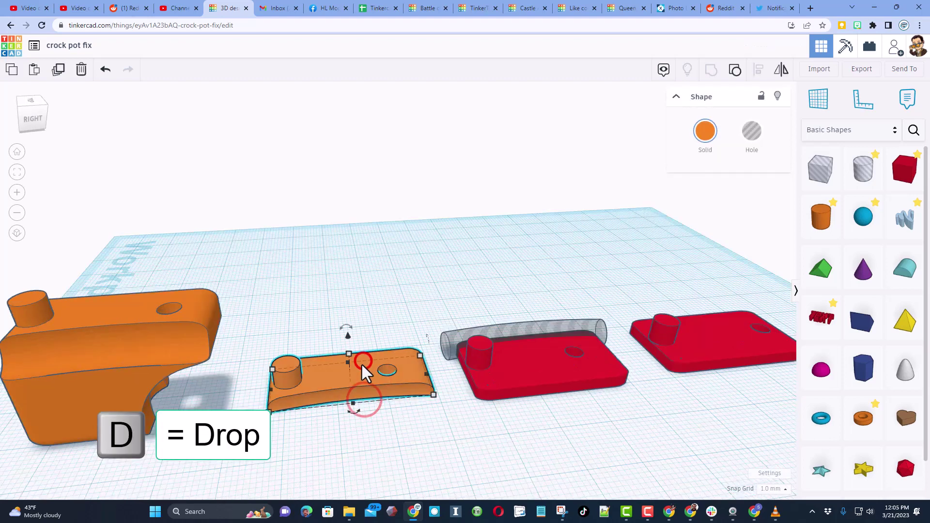
- Ungroup the slab, delete the hole box, and drop the orange block back onto the workplane
left_click(728, 71)
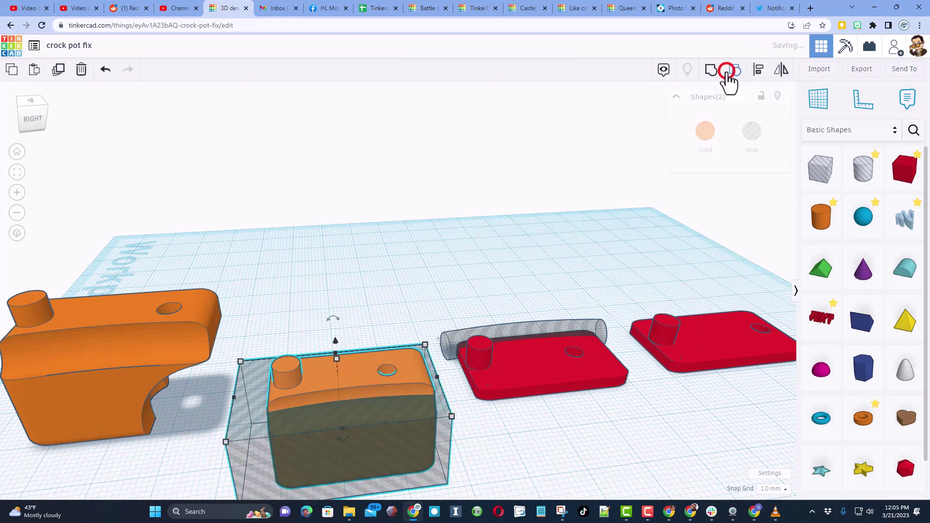
left_click(436, 327)
left_click(385, 432)
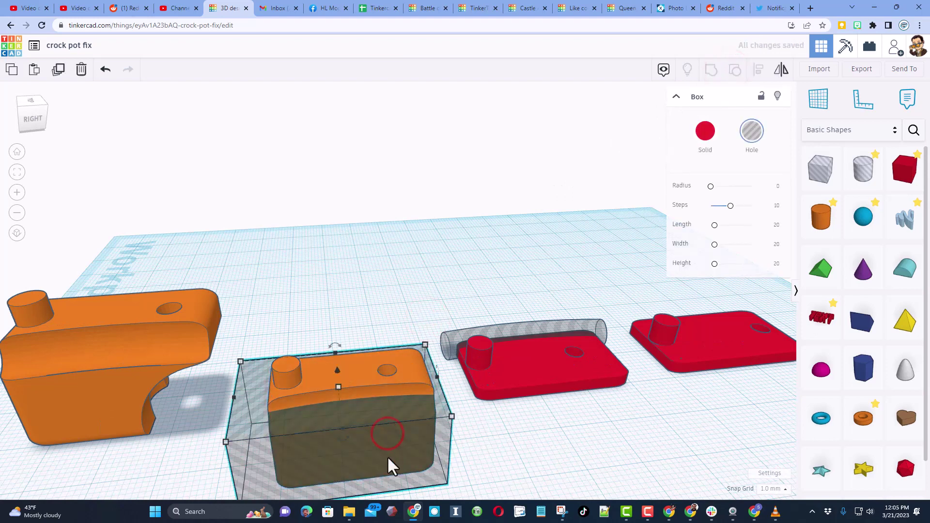
key("Delete")
left_click(351, 360)
key("d")
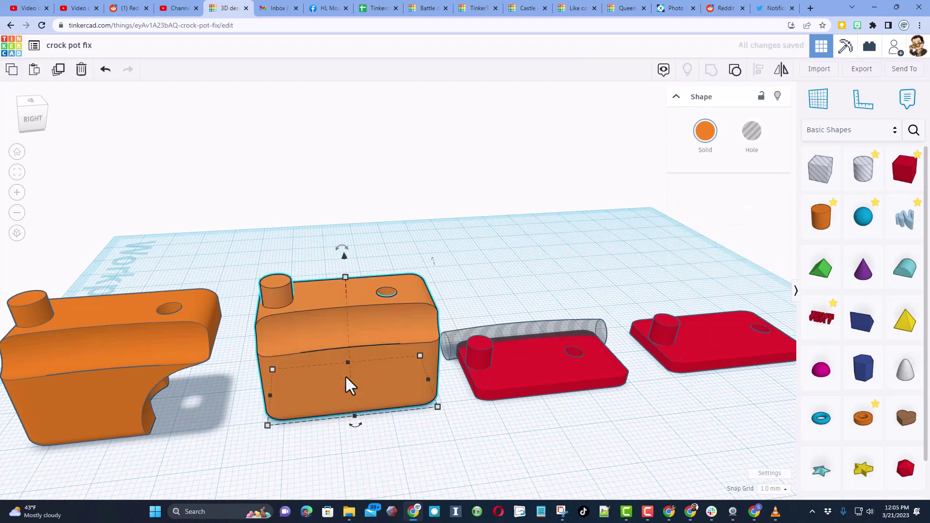
- Ungroup the full-height block into its original parts and select the bent pipe hole
left_click(344, 372)
left_click(735, 71)
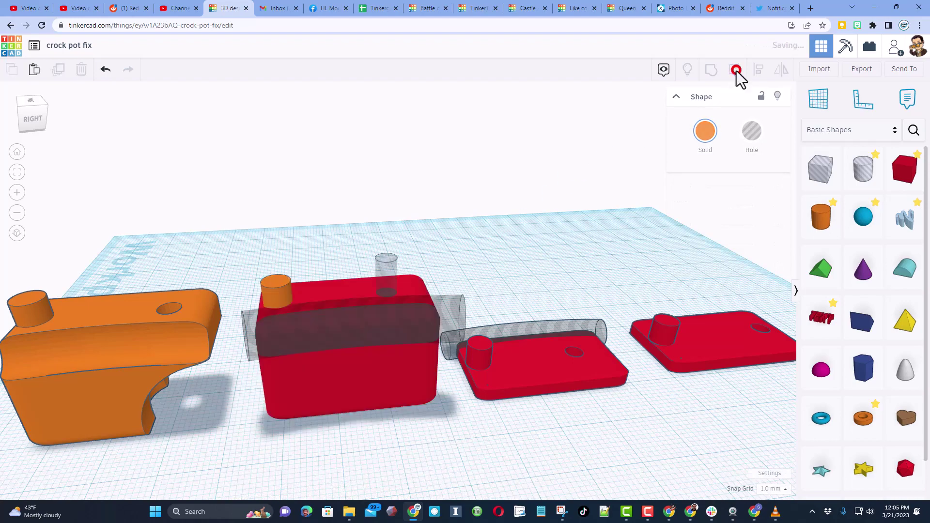
left_click(417, 238)
right_click_drag(458, 250, 509, 302)
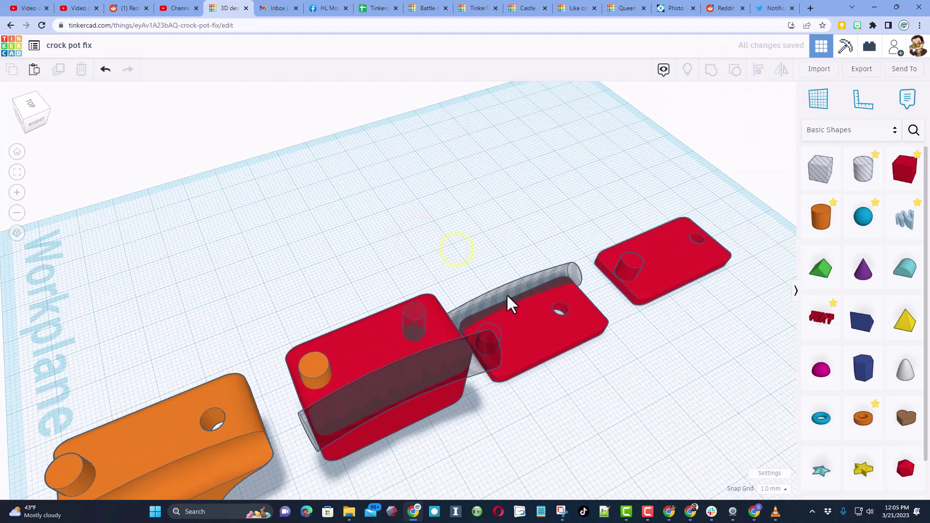
left_click(470, 374)
right_click_drag(470, 374, 477, 318)
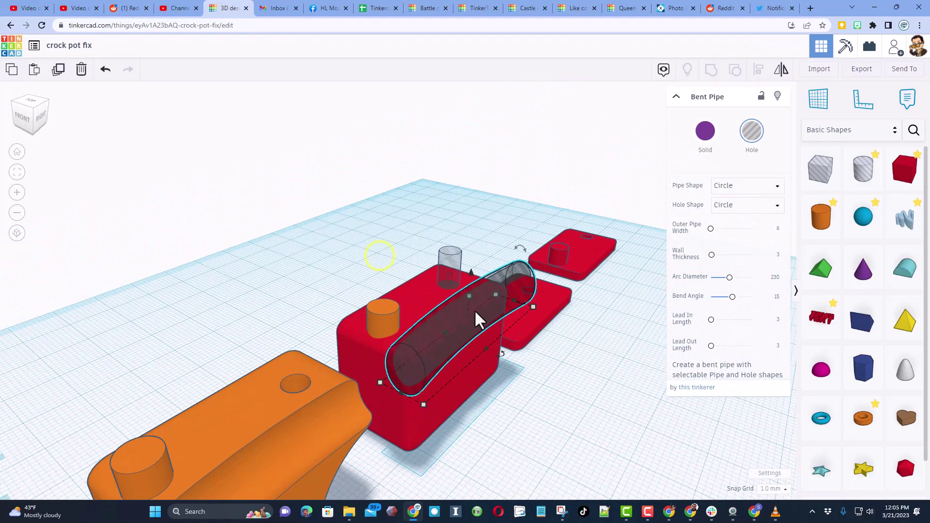
right_click_drag(502, 376, 309, 262)
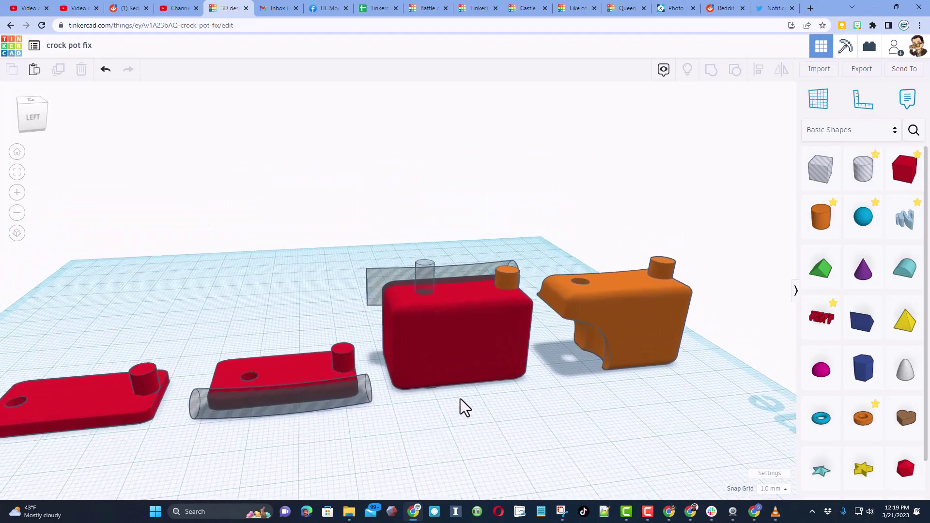
- Add a new solid box with edge radius 2 and widen it to 32 mm
left_click(411, 350)
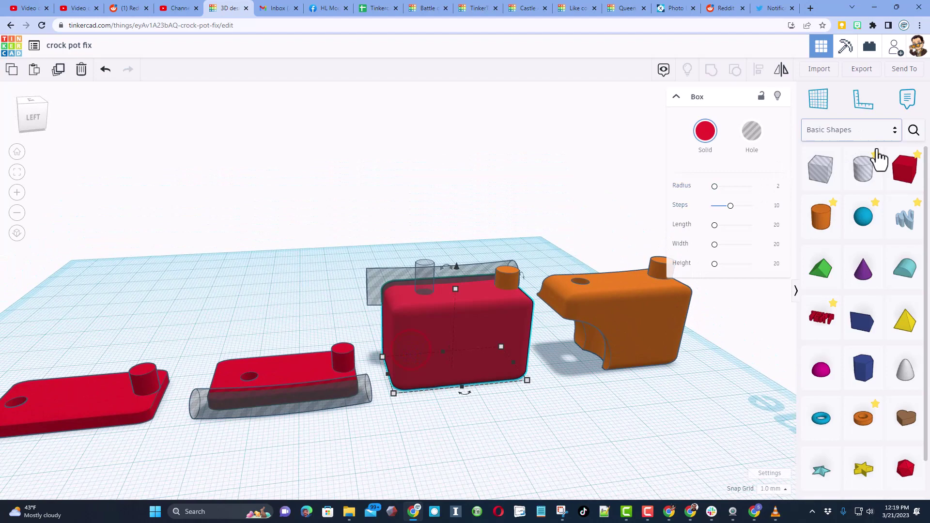
left_click_drag(903, 167, 199, 305)
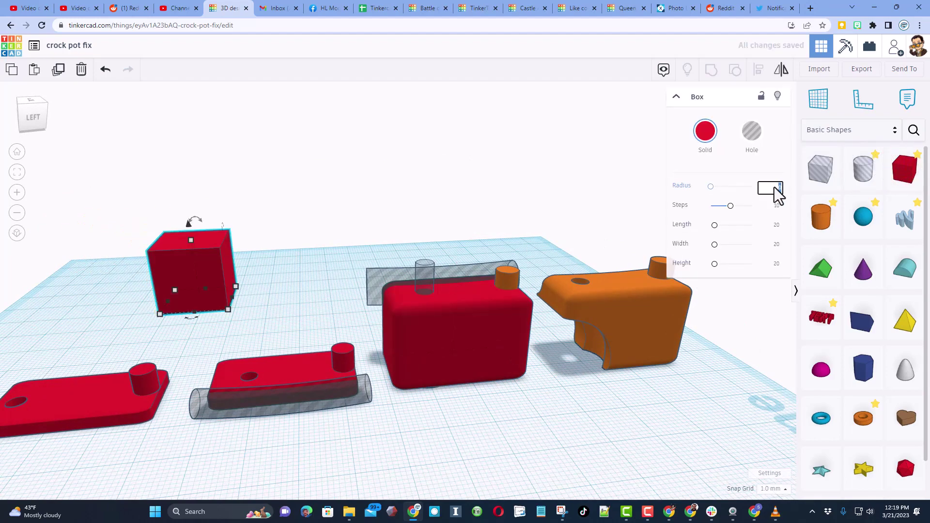
key("Return")
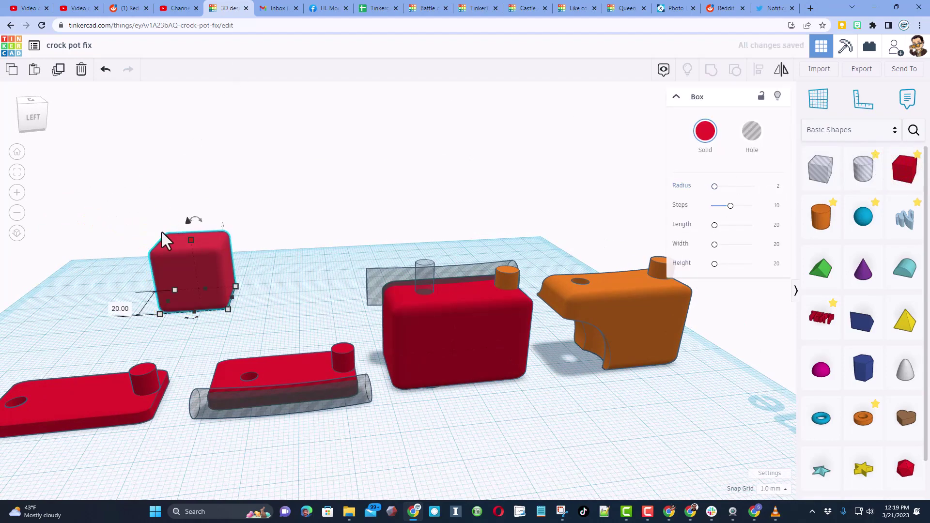
left_click_drag(234, 295, 281, 329)
left_click(195, 286)
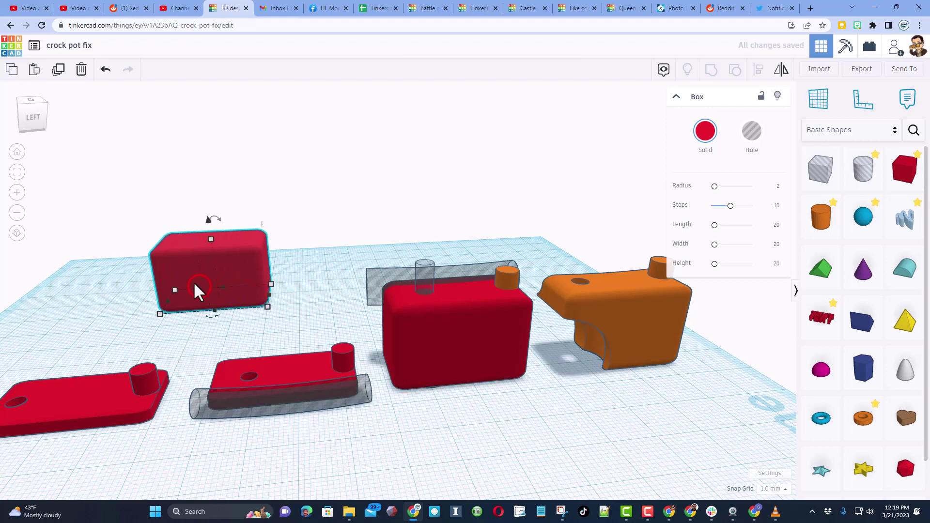
- Switch the shape library to the Favorites collection and clear the bent pipe selection
left_click(380, 286)
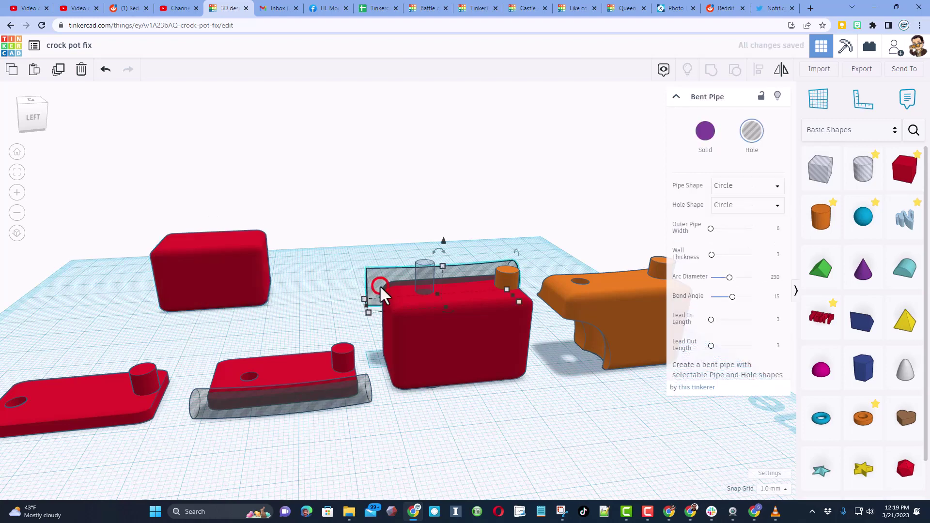
left_click(912, 130)
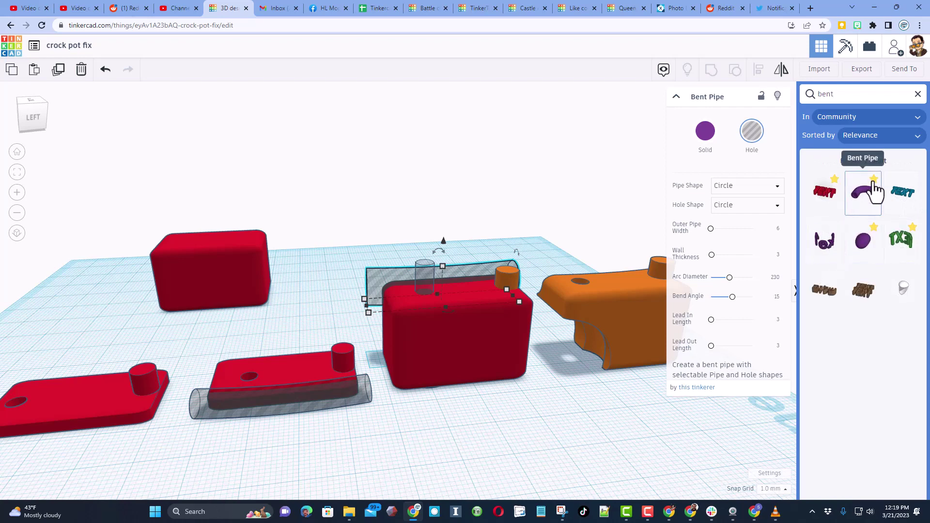
left_click(918, 94)
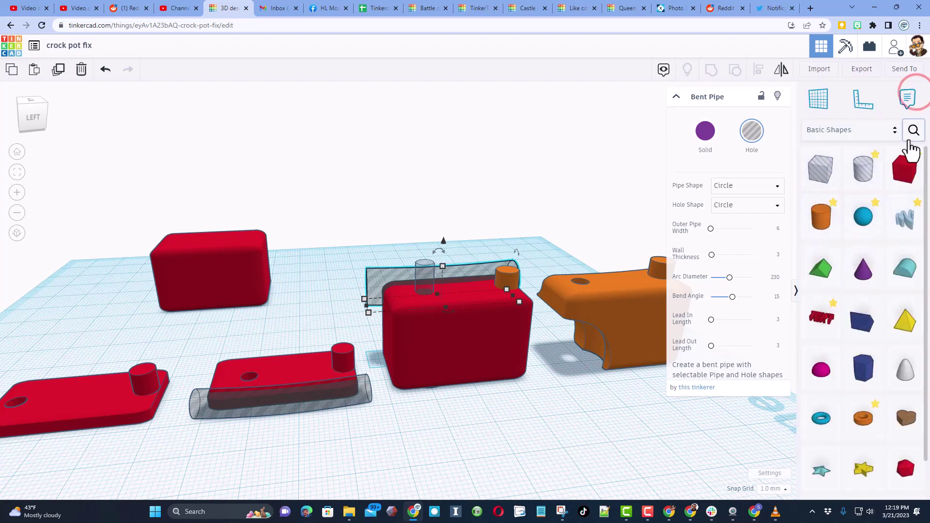
left_click(873, 129)
left_click(847, 141)
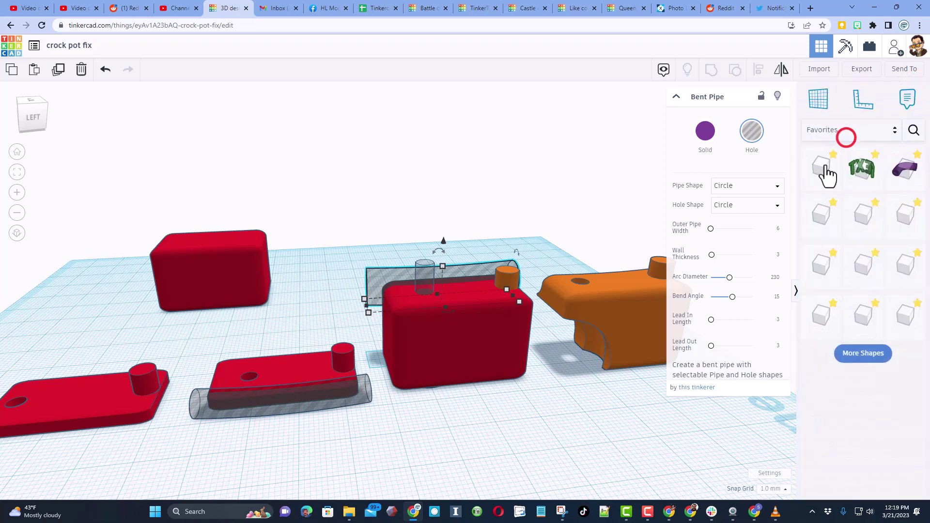
left_click(505, 477)
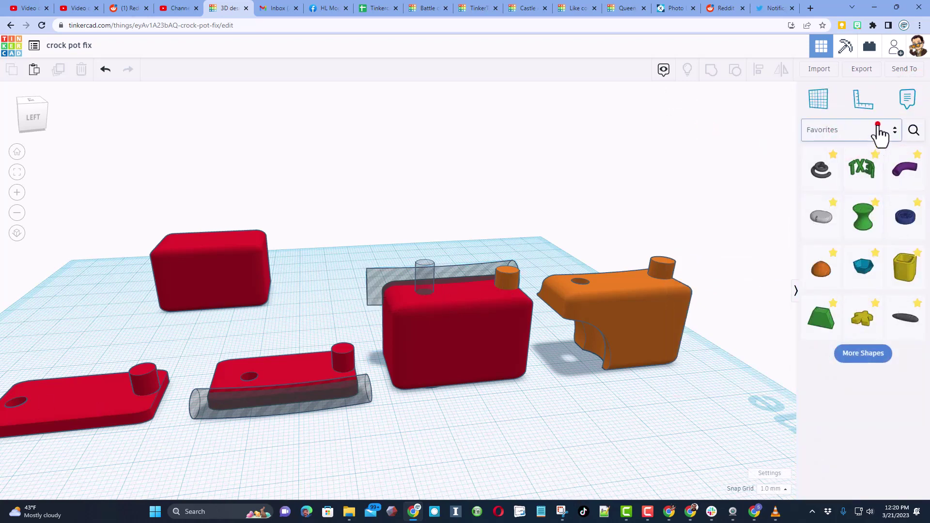
- From Basic Shapes, add a hole cylinder and set its sides to 64
left_click(878, 126)
left_click(838, 175)
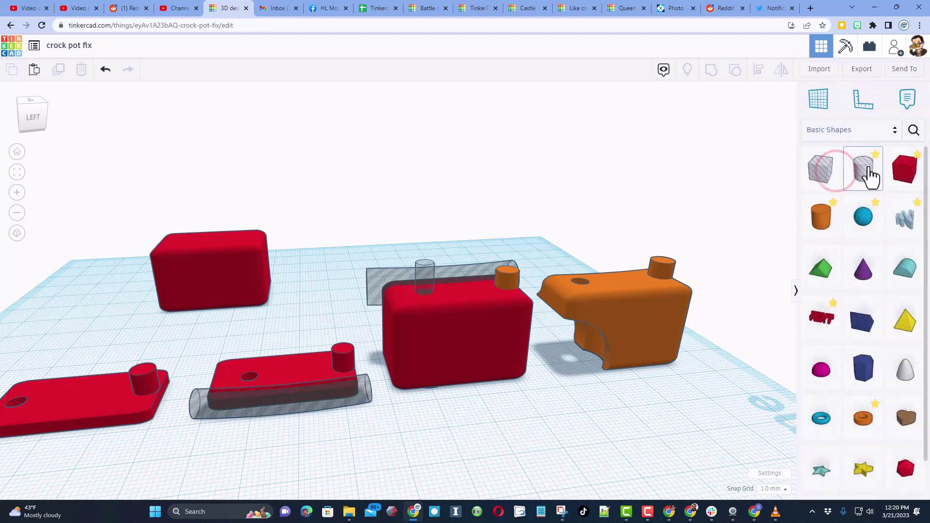
left_click_drag(864, 184, 430, 438)
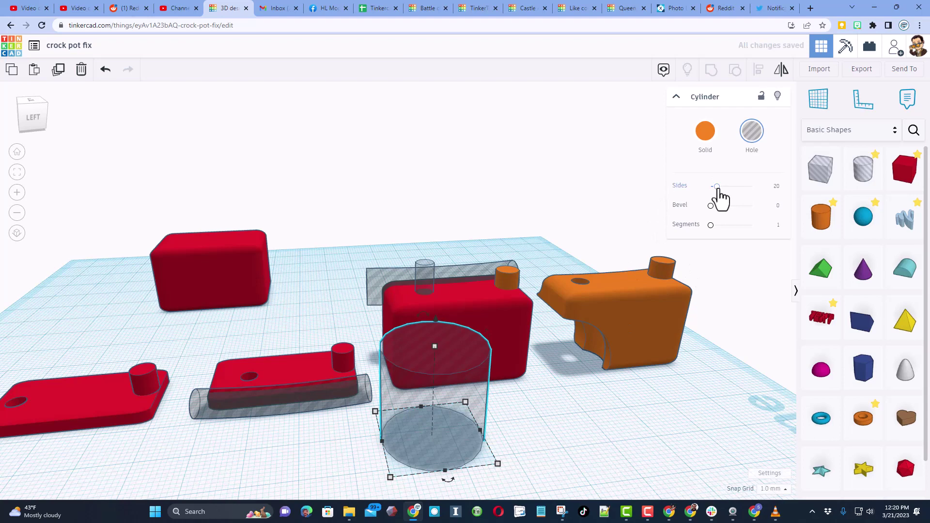
left_click_drag(717, 187, 775, 194)
mouse_move(498, 464)
left_mouse_down("shift")
mouse_move(526, 482)
mouse_move(482, 456)
left_mouse_up("shift")
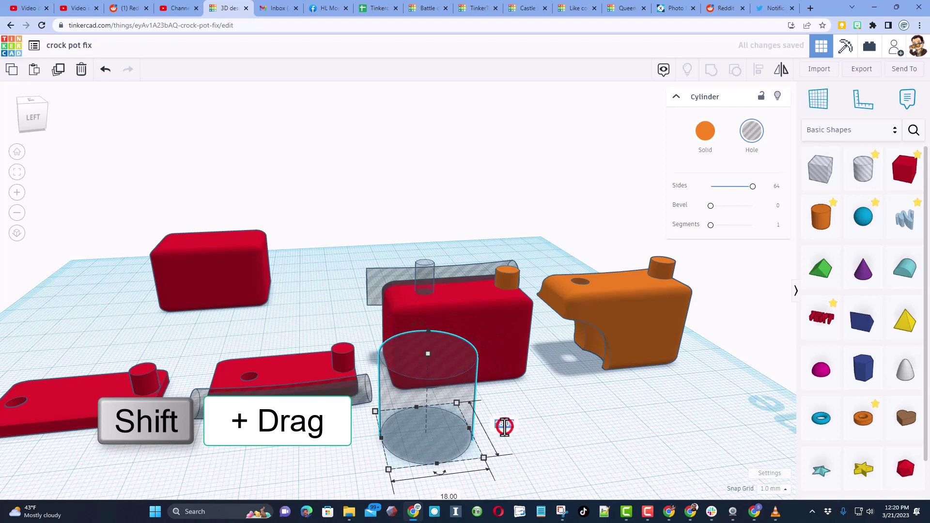
- Shrink the cylinder hole to 4 × 4 mm and raise it into the rear-left red box
key("ctrl+z")
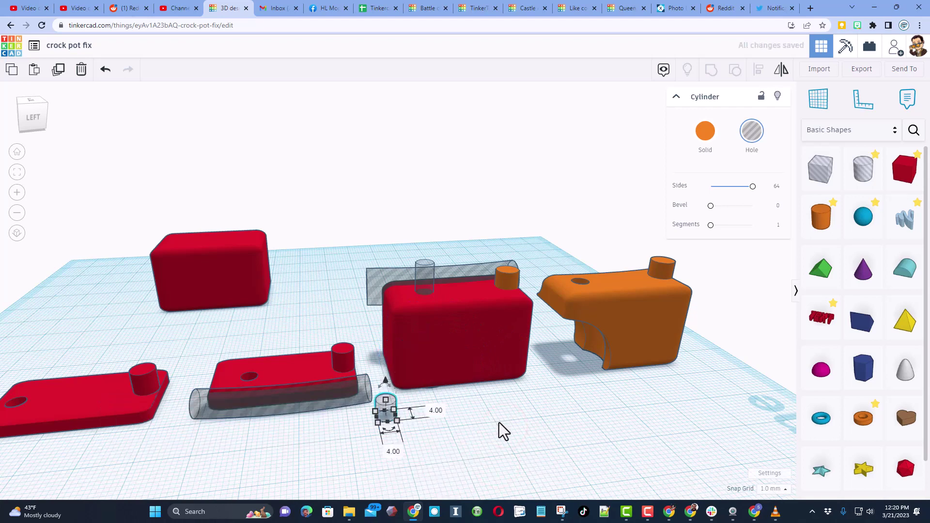
left_click_drag(383, 406, 206, 296)
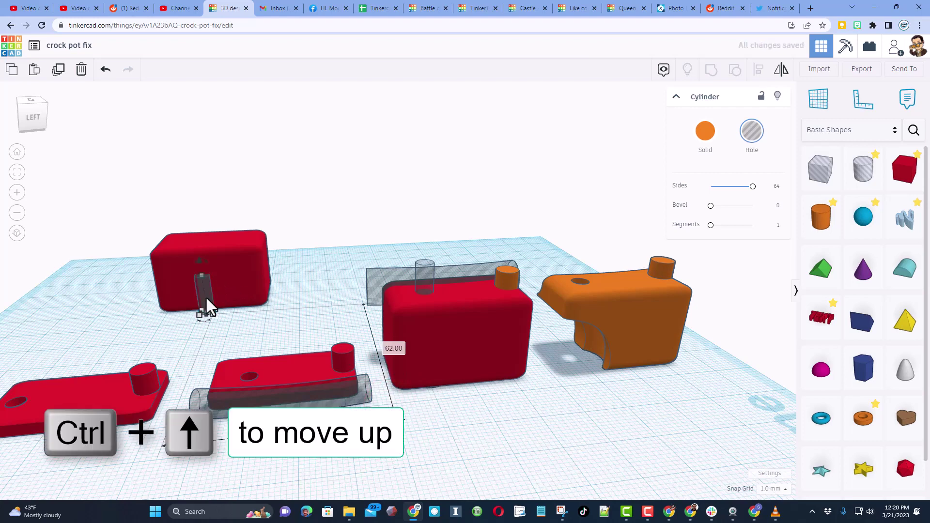
key("ctrl+Up")
key("ctrl+Up")
key("ctrl+Up")
key("ctrl+Up")
key("ctrl+Up")
key("ctrl+Up")
key("ctrl+Up")
key("ctrl+Up")
key("ctrl+Up")
key("ctrl+Up")
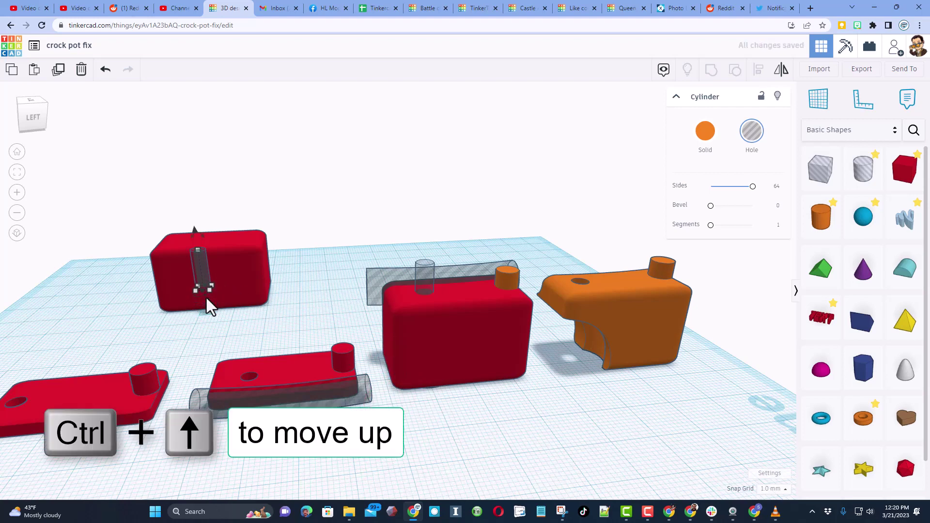
key("Left")
key("Left")
key("Left")
key("Left")
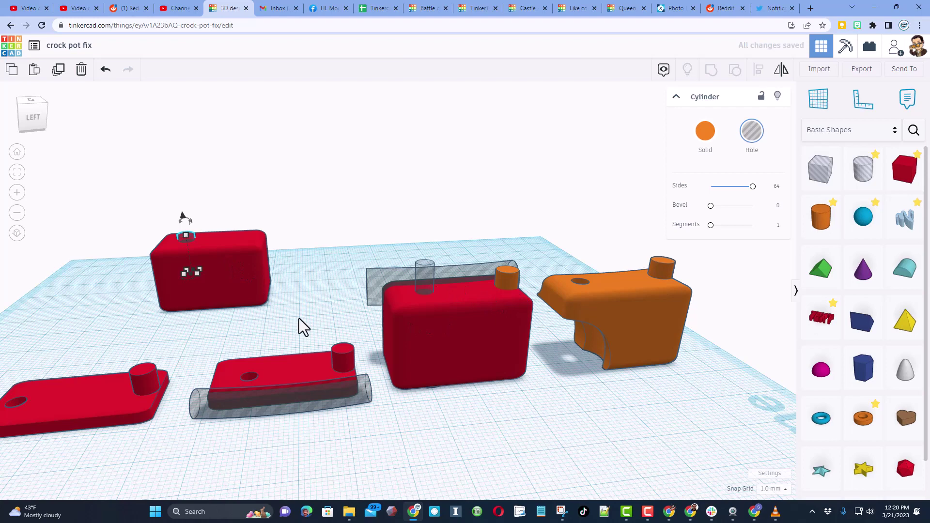
- Ungroup the orange part twice to break it into its separate pieces
left_click(630, 298)
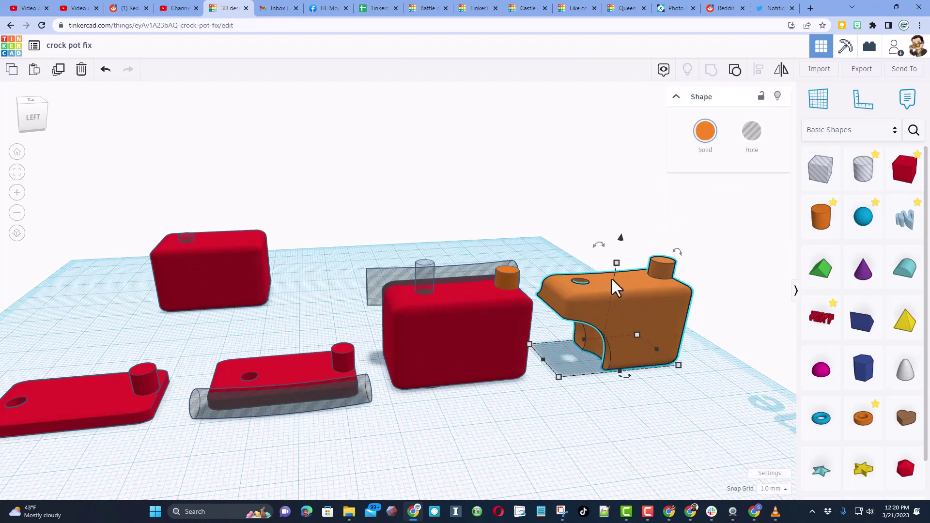
left_click(735, 69)
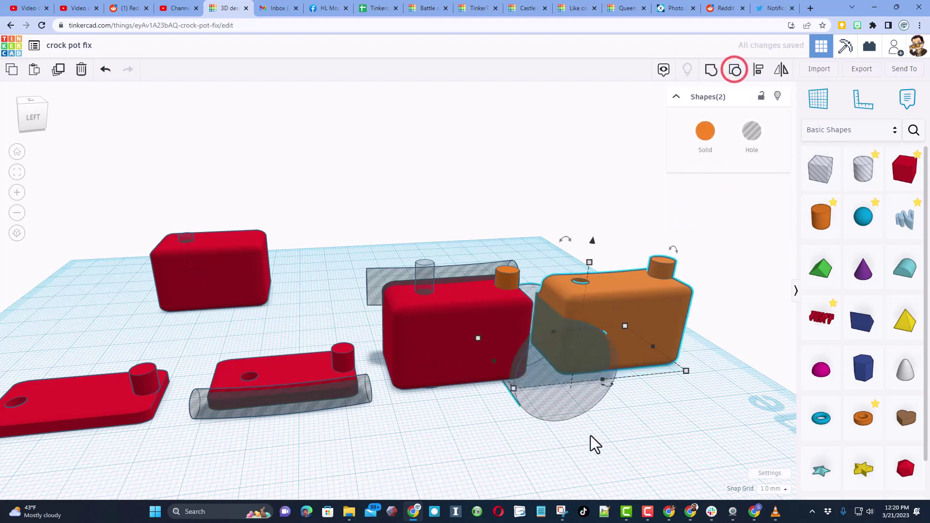
left_click(592, 412)
left_click(641, 324)
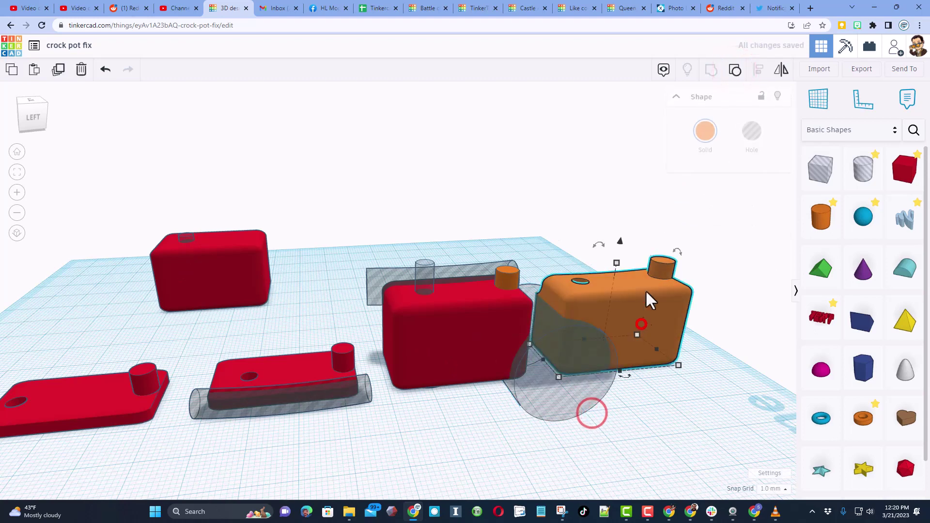
left_click(735, 70)
- Group all six pieces, including the cylinder hole, so the hole cuts the solid
left_click(582, 268)
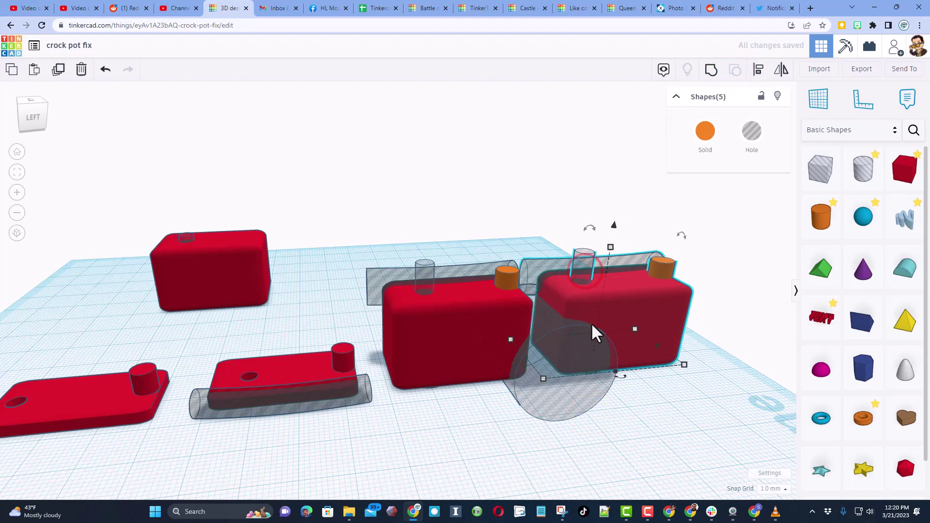
left_click(649, 418)
mouse_move(648, 417)
right_mouse_down()
mouse_move(635, 396)
mouse_move(636, 426)
right_mouse_up()
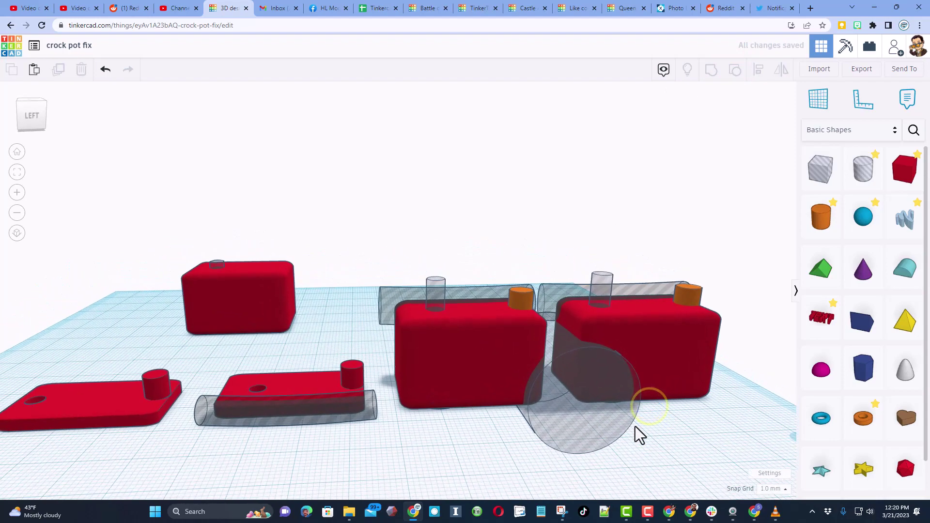
left_click(637, 426)
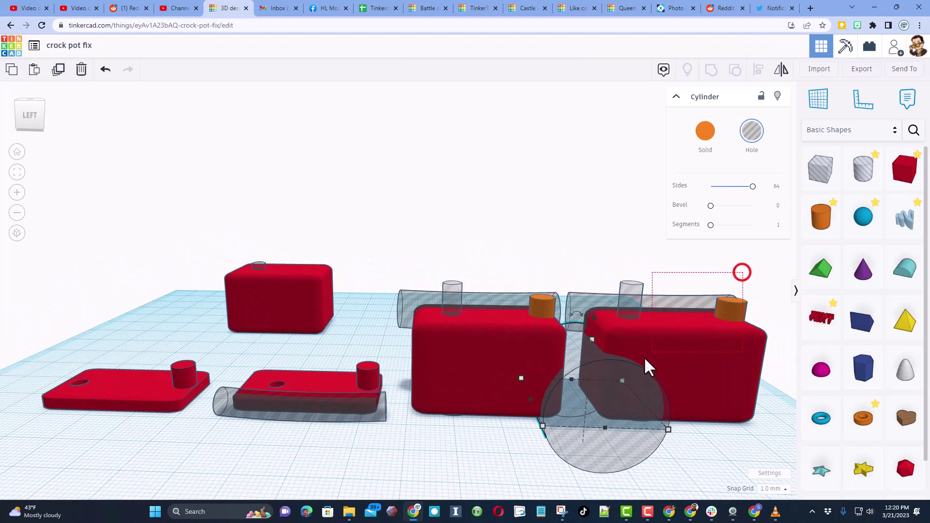
left_click_drag(645, 359, 608, 416)
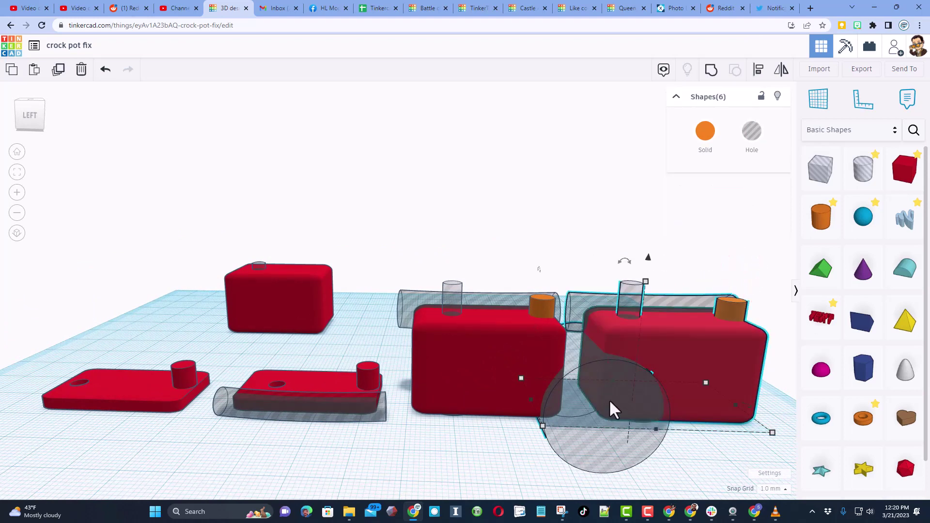
key("ctrl+g")
right_click_drag(610, 408, 604, 428)
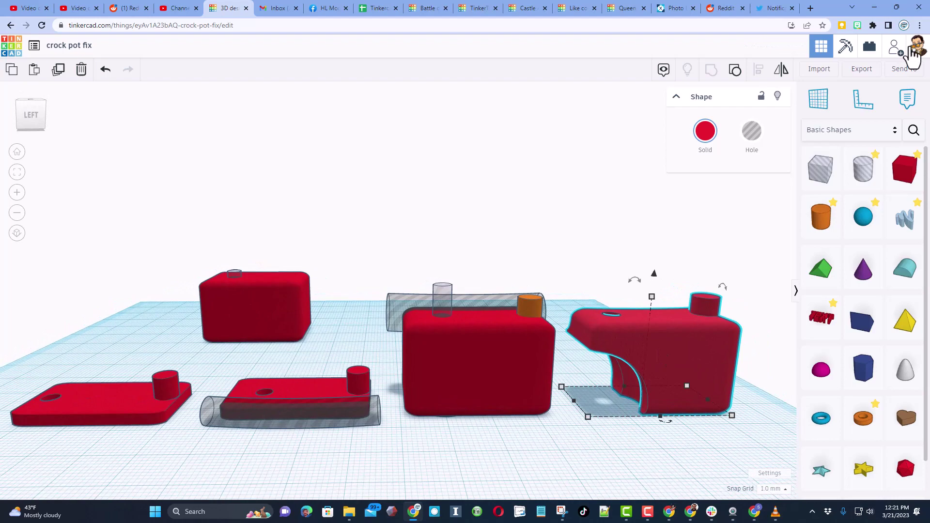
left_click(862, 71)
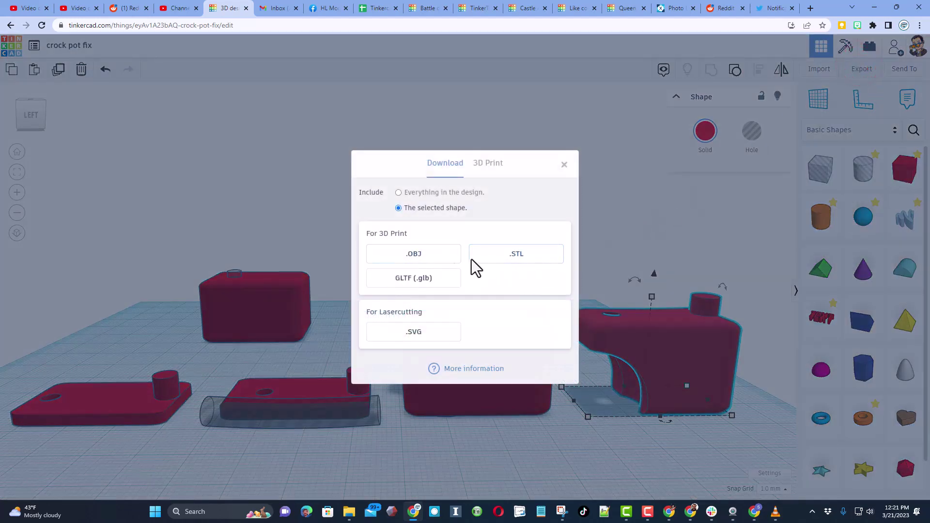
left_click(512, 254)
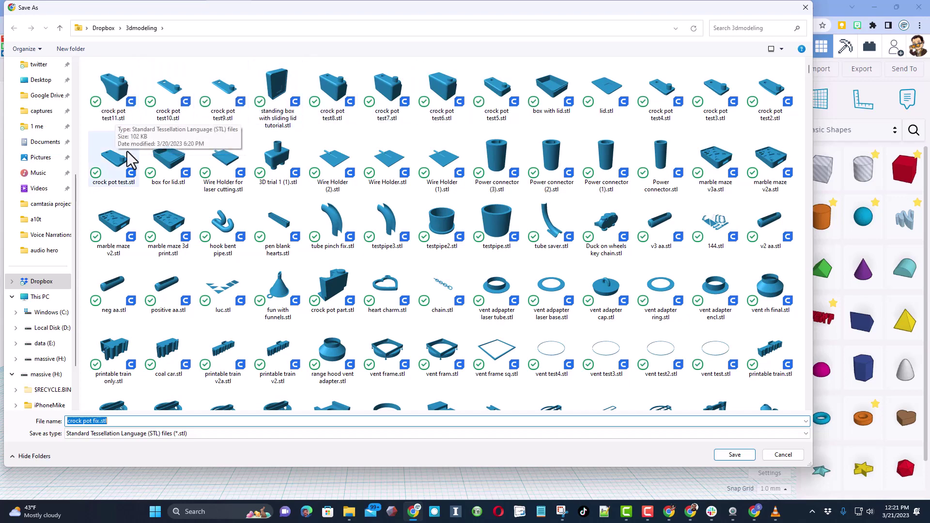
left_click(806, 7)
scroll(537, 208, "up", 2)
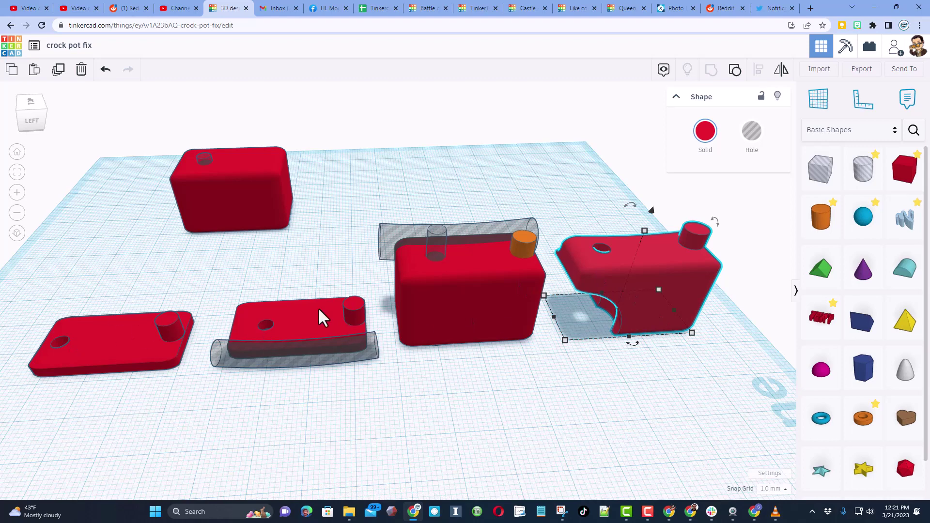
- Add a '27 mm' note to the front-left plate and attach a blank note to the middle plate
left_click(908, 98)
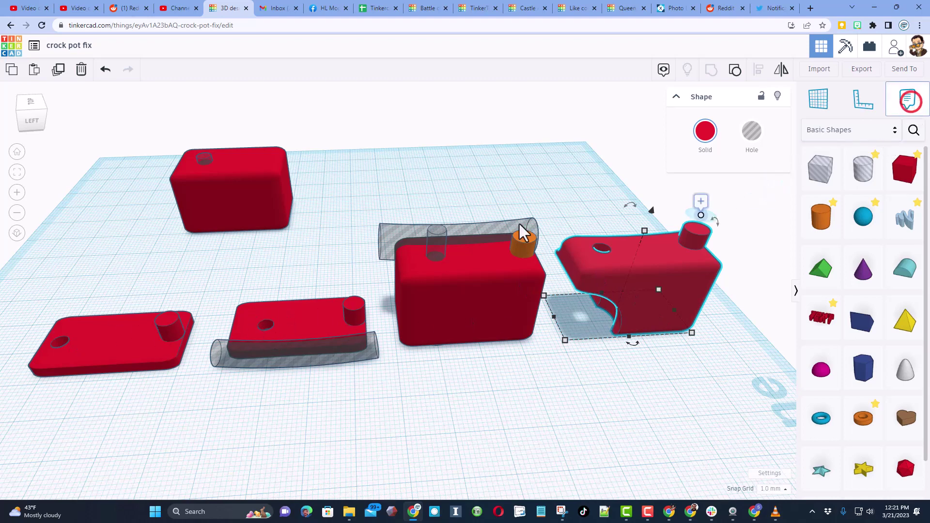
left_click(153, 357)
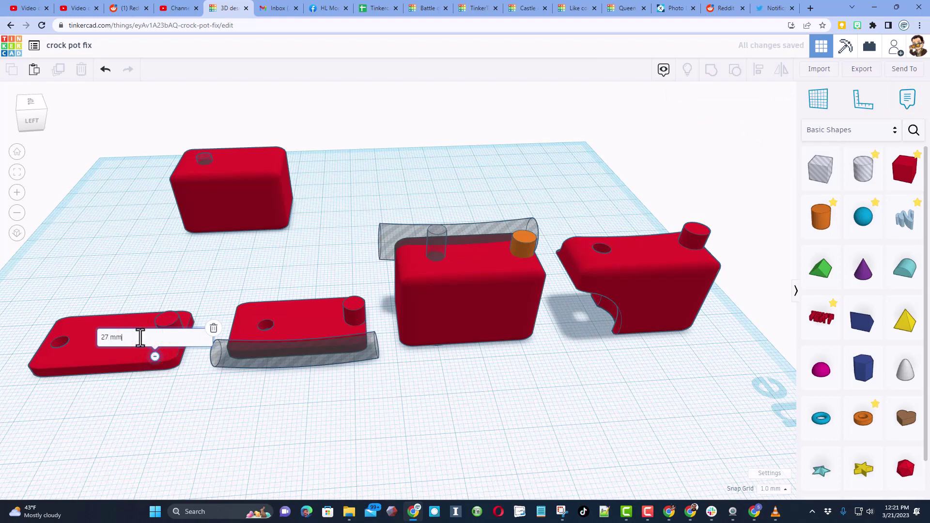
left_click(154, 383)
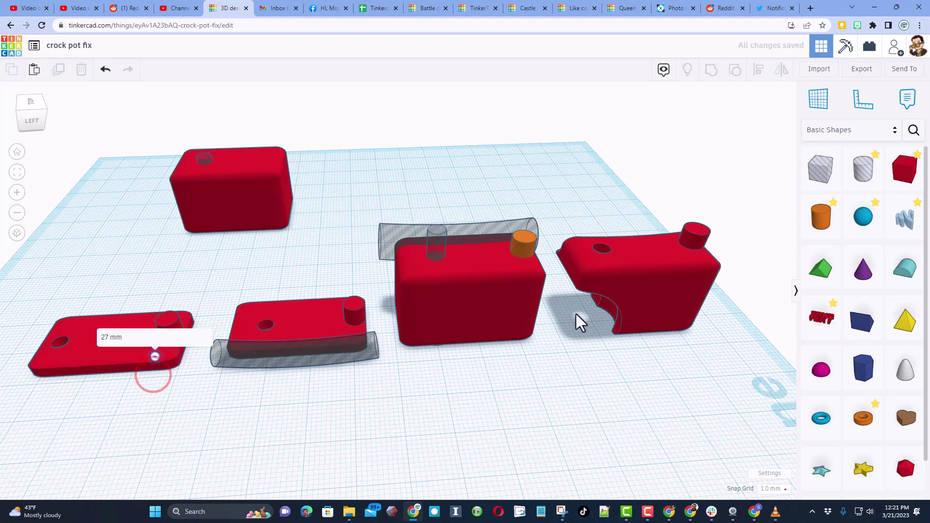
left_click(311, 331)
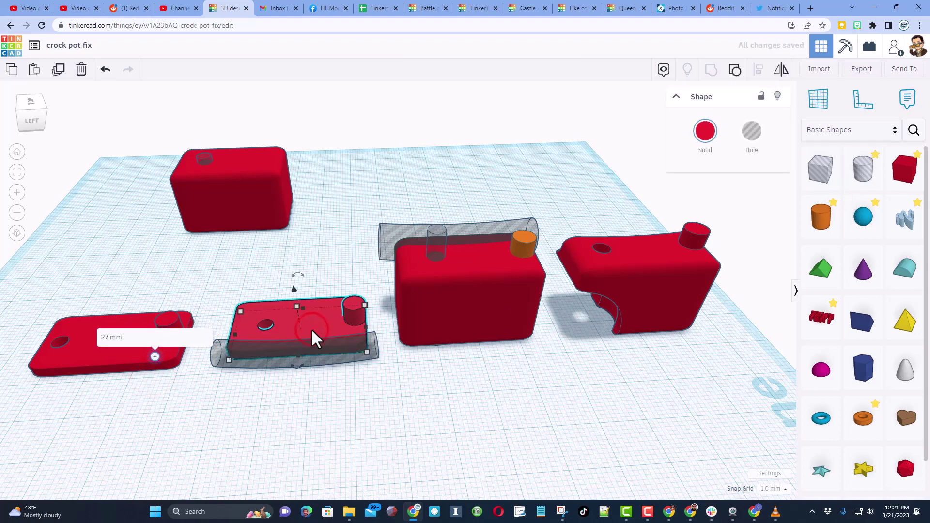
right_click_drag(382, 343, 459, 379)
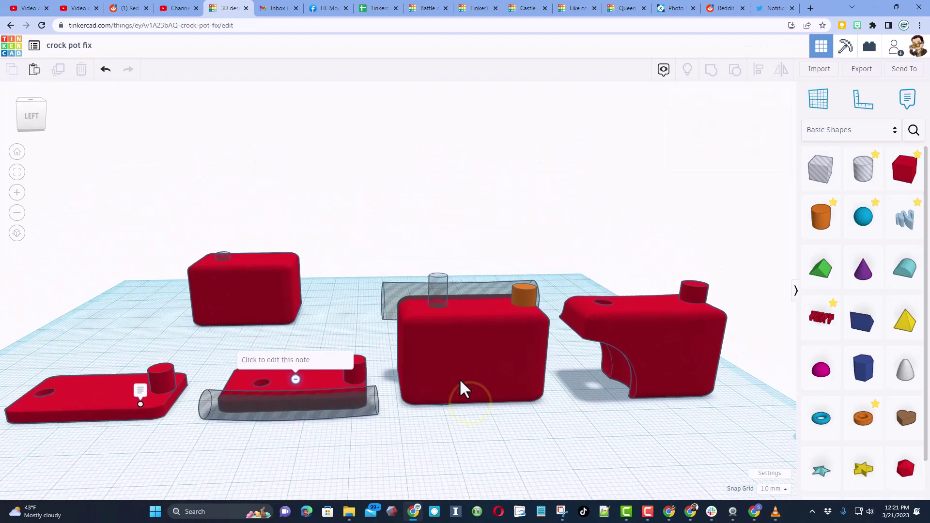